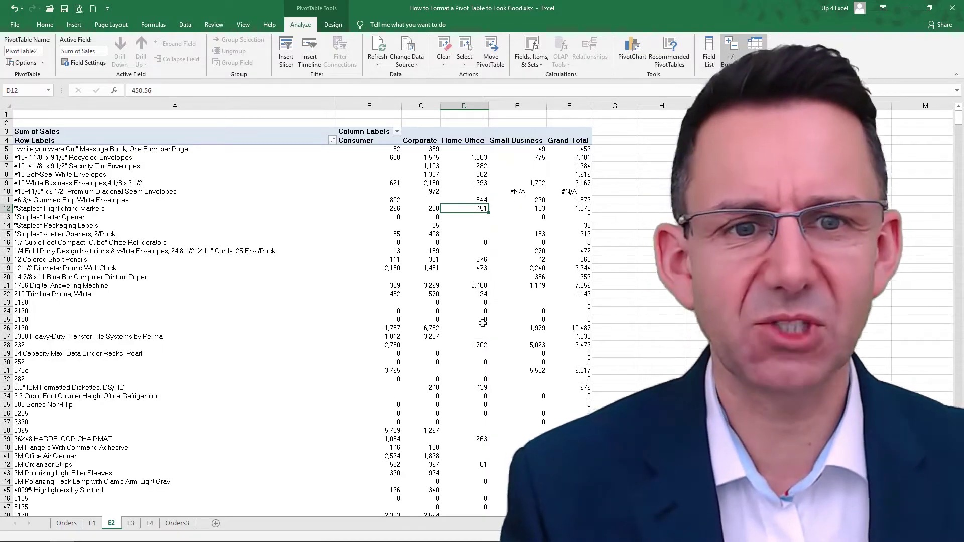
# Point out the pivot table's empty cells, #N/A errors and zero Grand Total values
pyautogui.moveTo(518, 345)
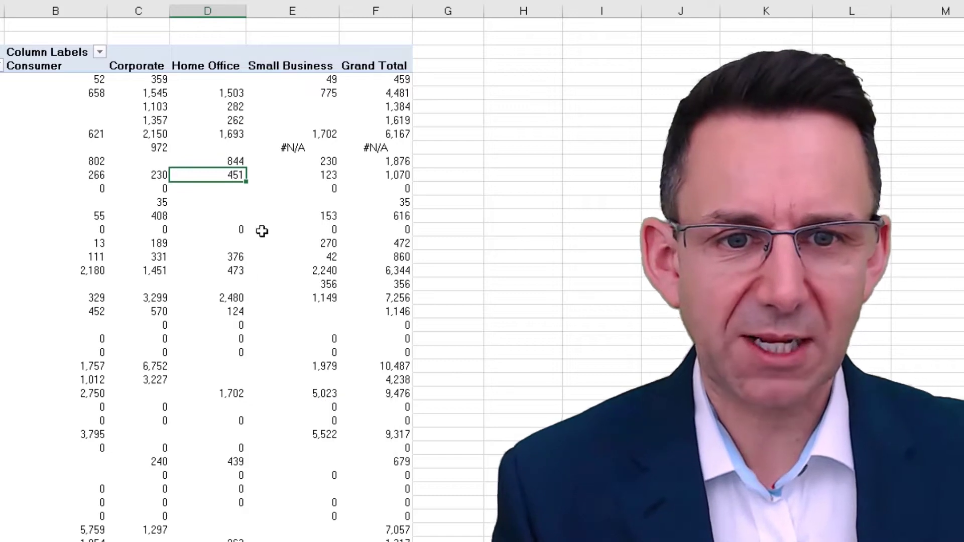
pyautogui.click(259, 219)
pyautogui.click(234, 365)
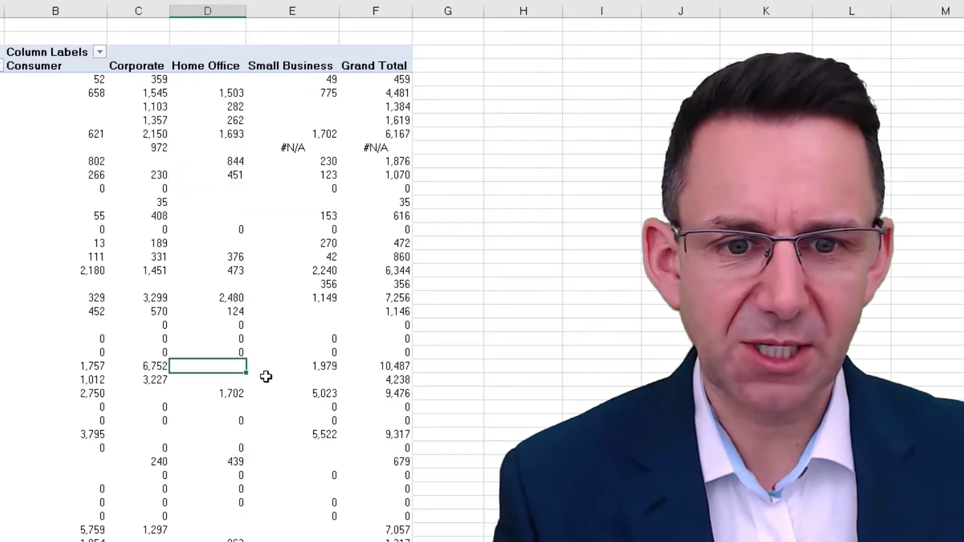
pyautogui.click(324, 323)
pyautogui.click(291, 271)
pyautogui.click(284, 145)
pyautogui.click(380, 146)
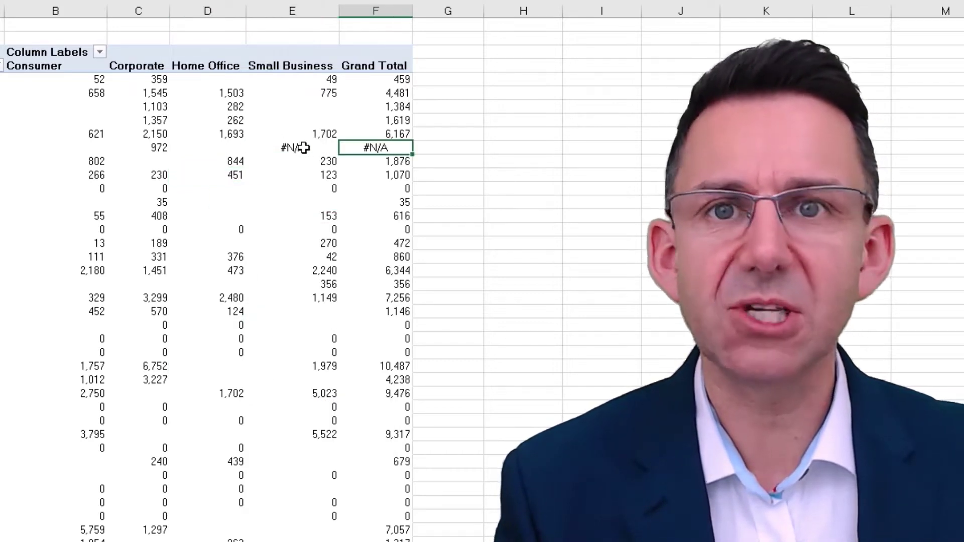
pyautogui.click(304, 147)
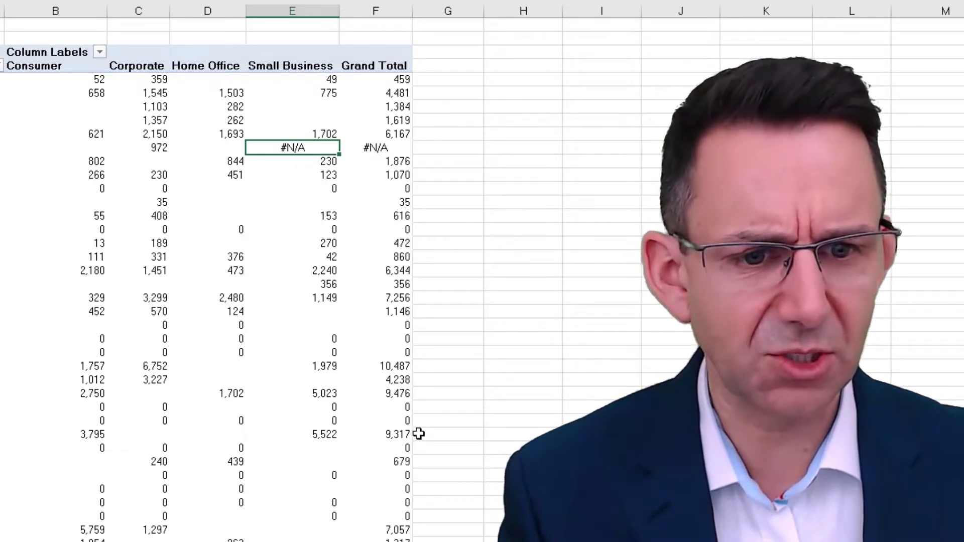
pyautogui.click(394, 488)
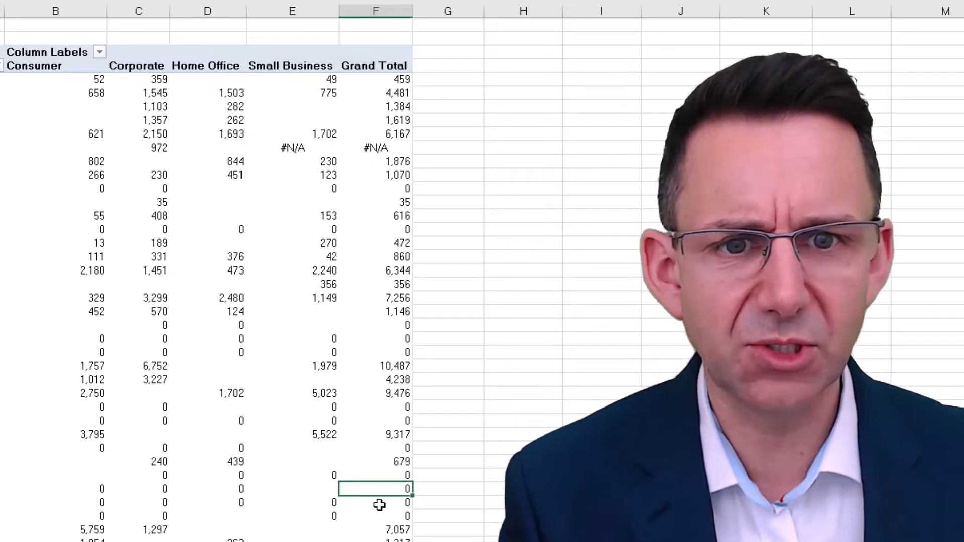
pyautogui.moveTo(398, 459); pyautogui.dragTo(398, 453)
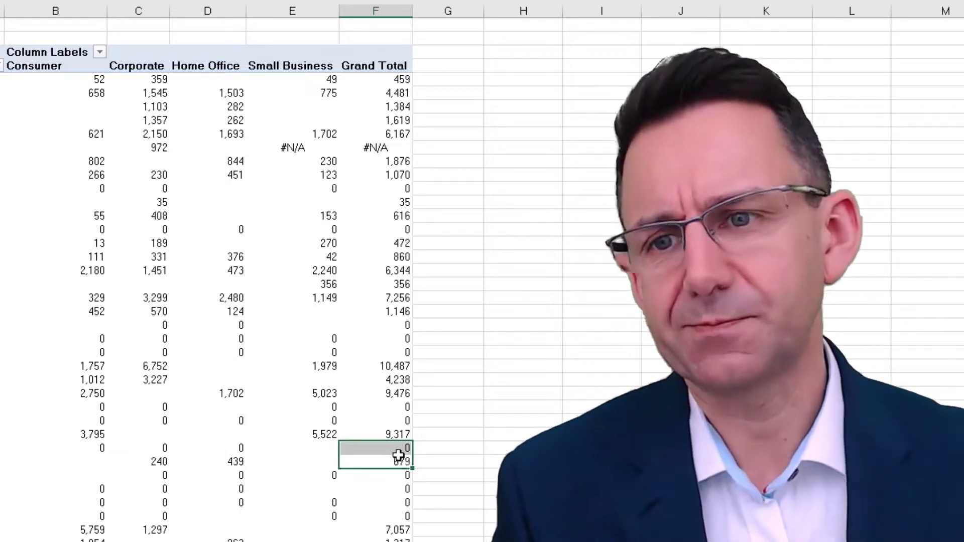
pyautogui.click(139, 162)
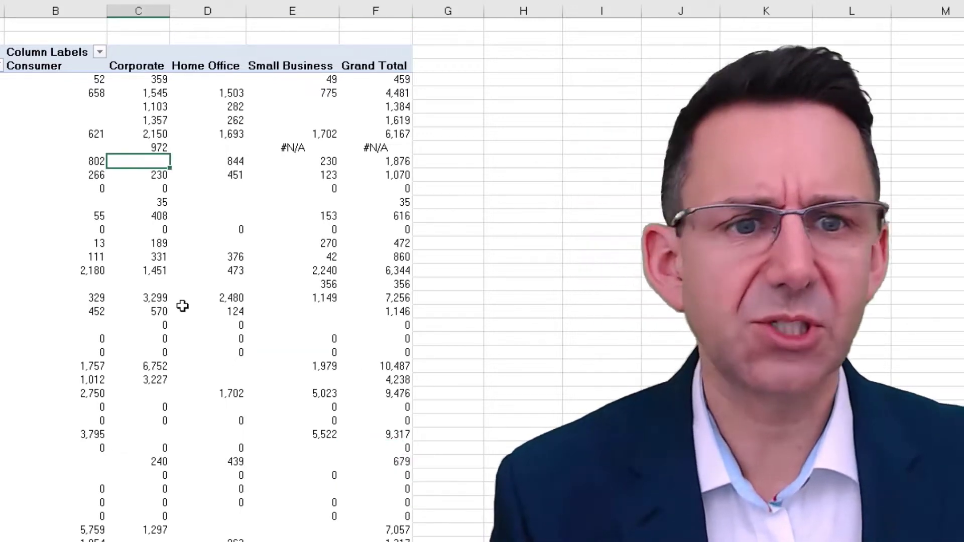
# Select a cell inside the pivot table and bring up its shortcut menu
pyautogui.moveTo(173, 313)
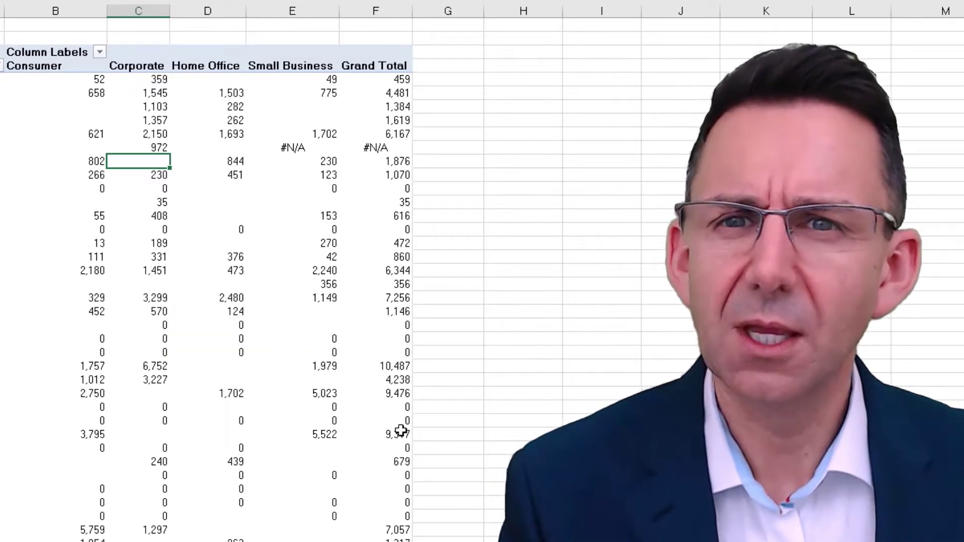
pyautogui.moveTo(304, 368)
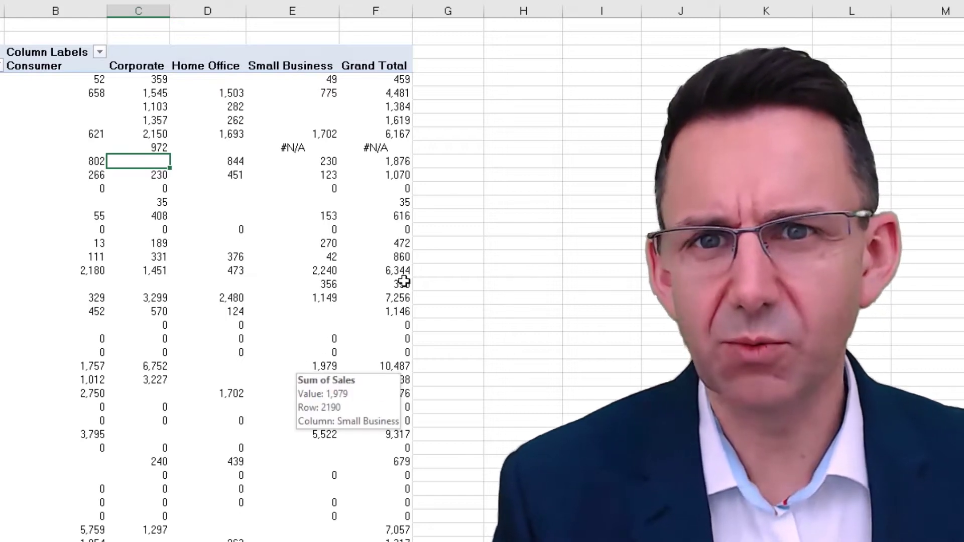
pyautogui.moveTo(17, 191)
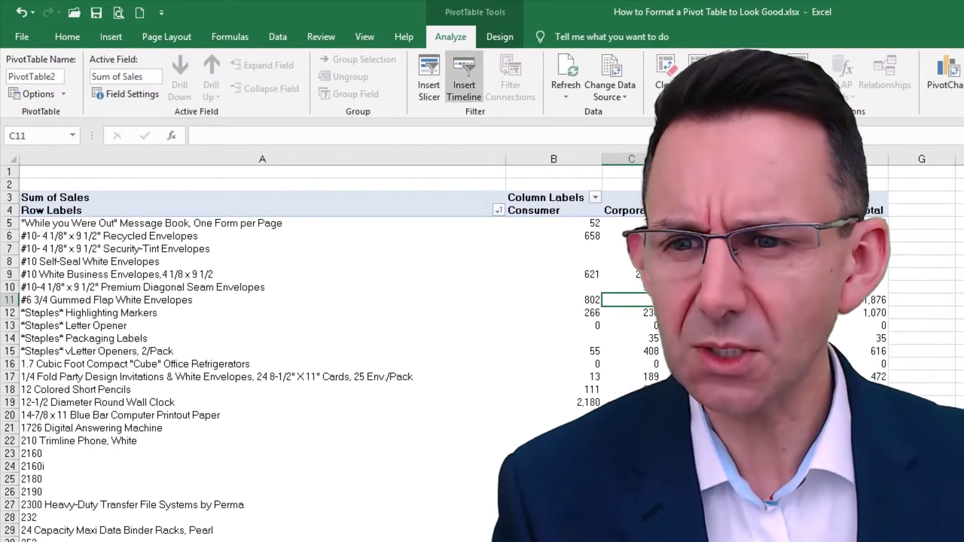
pyautogui.click(631, 390)
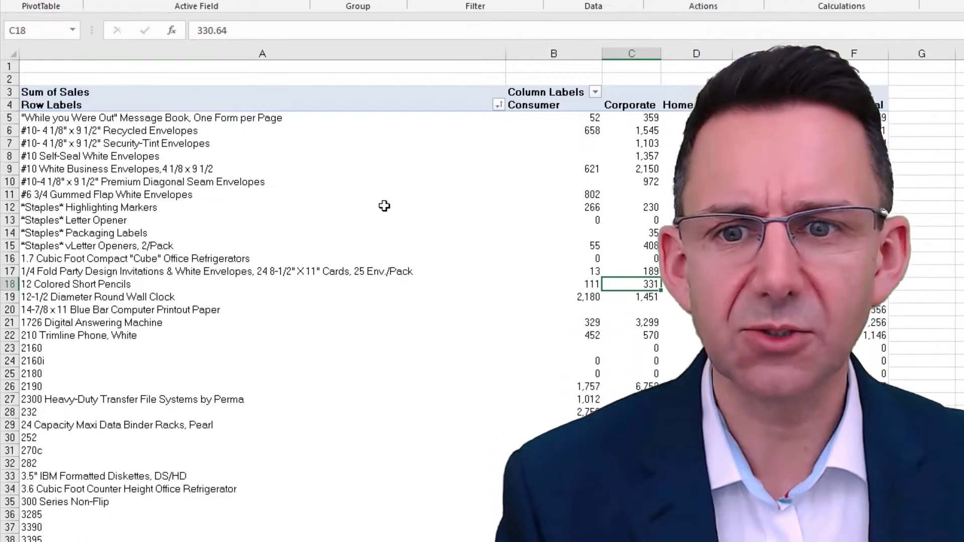
pyautogui.rightClick(385, 316)
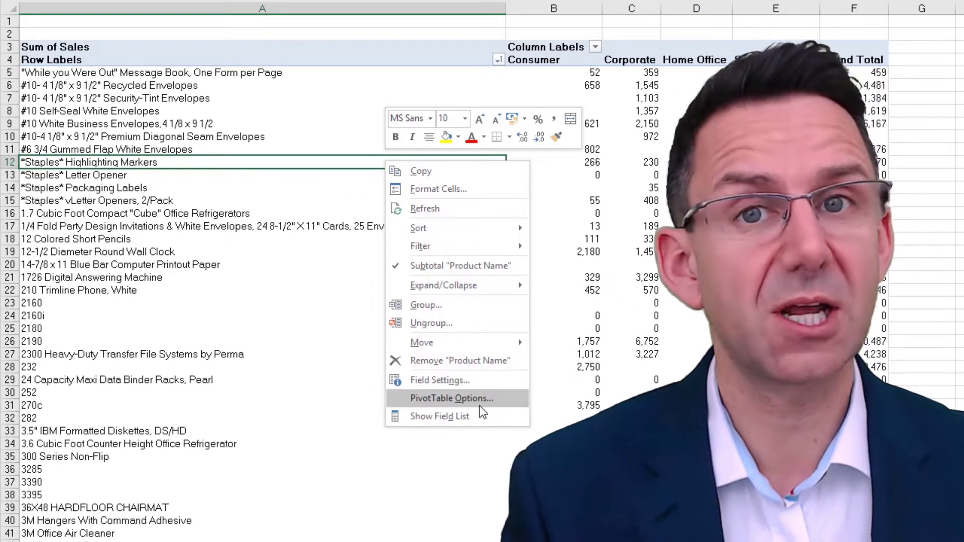
# In PivotTable Options, show 'Error' for error values and 0 for empty cells
pyautogui.click(480, 404)
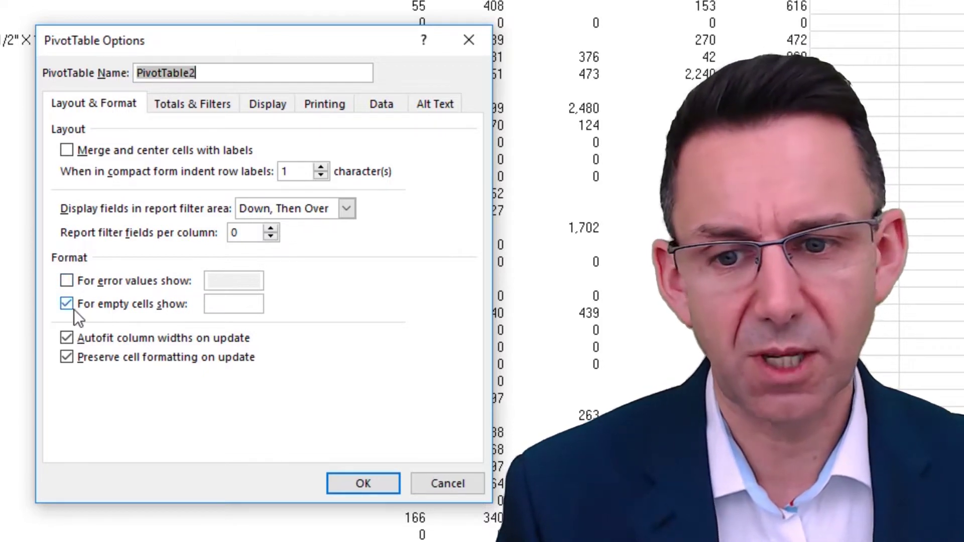
pyautogui.click(67, 284)
pyautogui.click(256, 312)
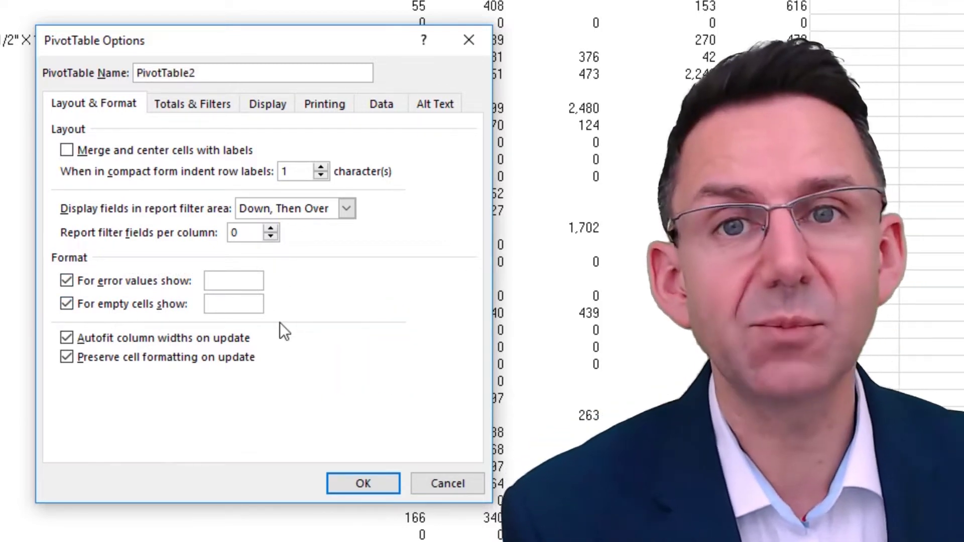
pyautogui.write('0')
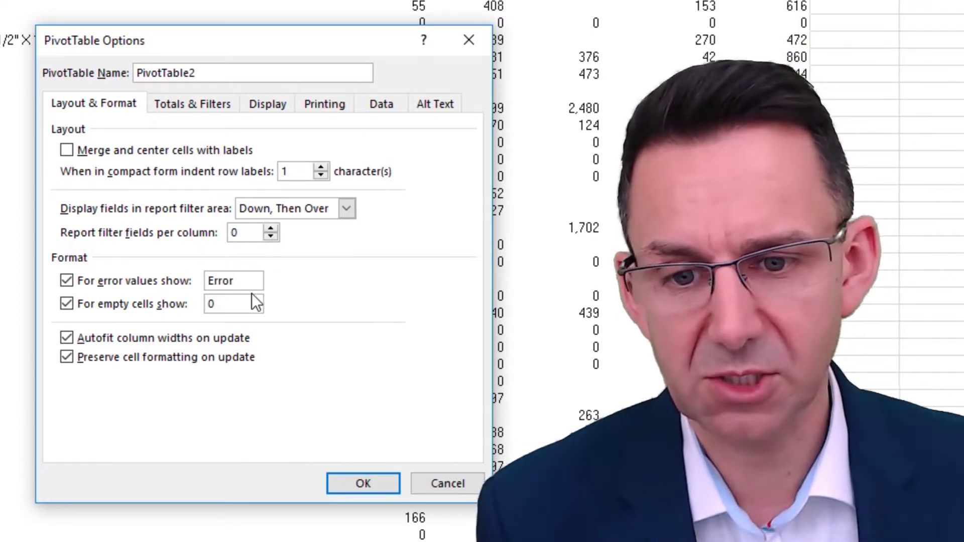
pyautogui.click(369, 489)
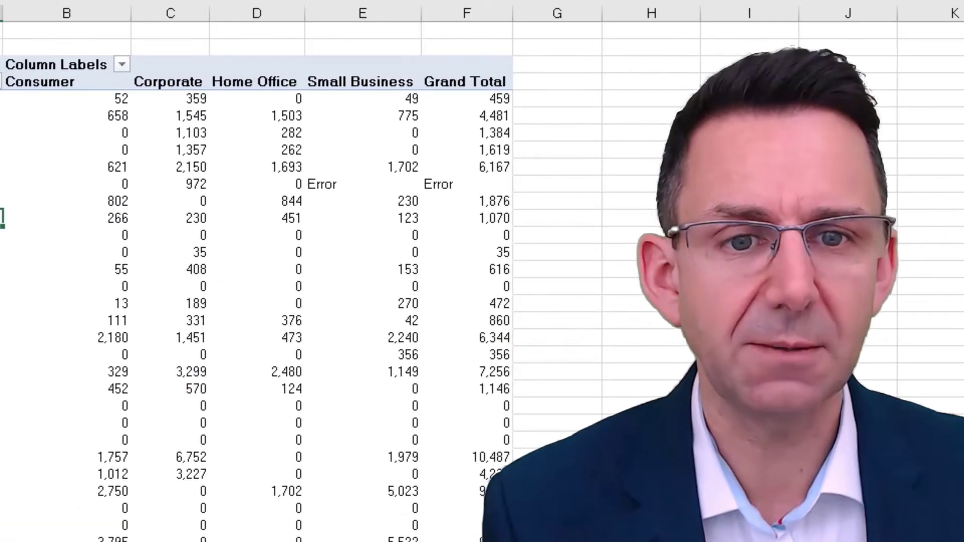
pyautogui.click(362, 187)
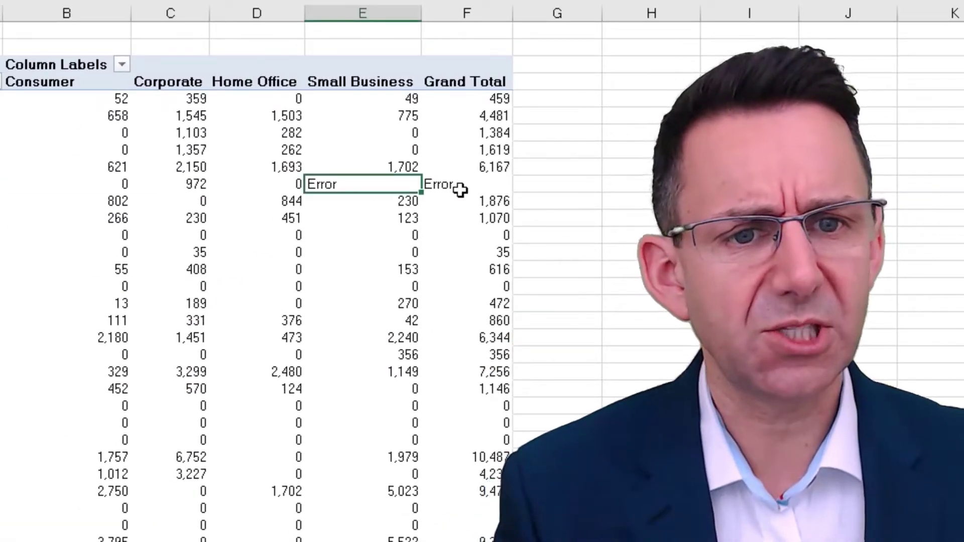
pyautogui.click(451, 187)
pyautogui.click(370, 186)
pyautogui.click(475, 189)
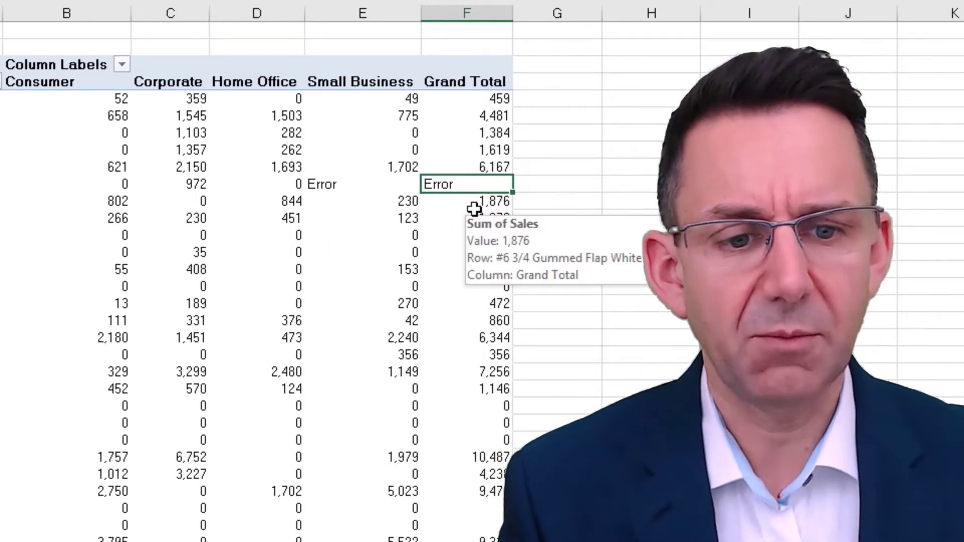
pyautogui.hotkey('ctrl', 'Down')
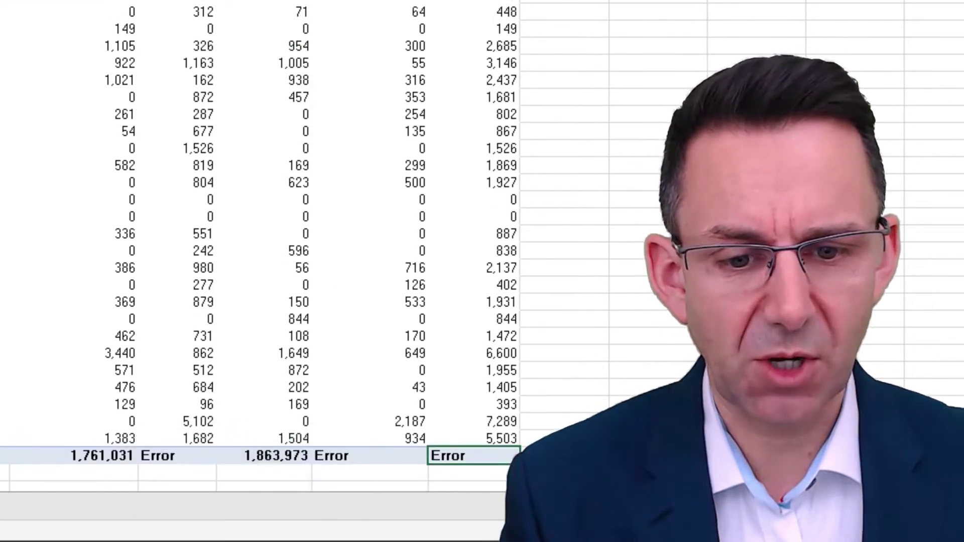
pyautogui.press('Left')
pyautogui.press('Left')
pyautogui.press('Left')
pyautogui.press('Left')
pyautogui.press('Right')
pyautogui.press('Right')
pyautogui.press('Right')
pyautogui.press('Right')
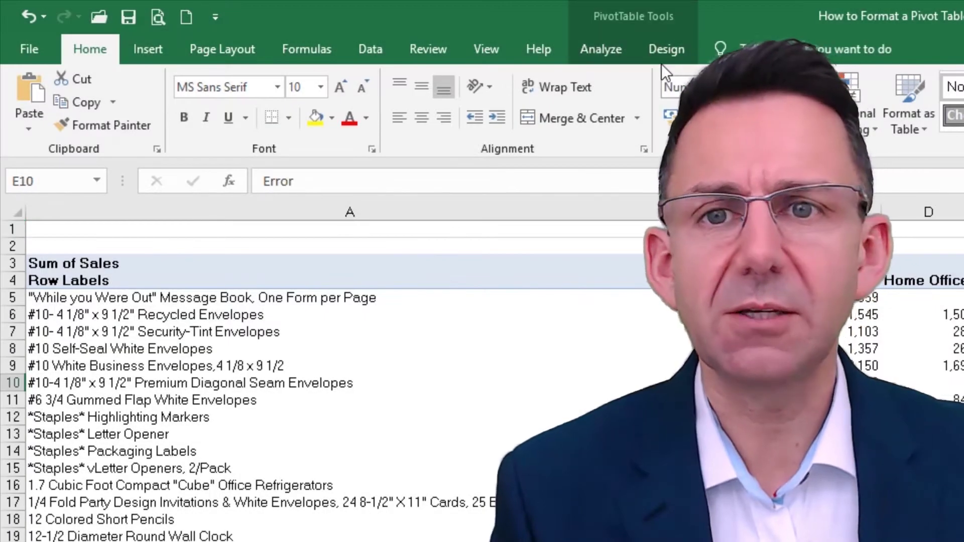
# From the Analyze tab's Options, replace 'Error' with 0 in 'For error values show'
pyautogui.click(601, 48)
pyautogui.click(23, 126)
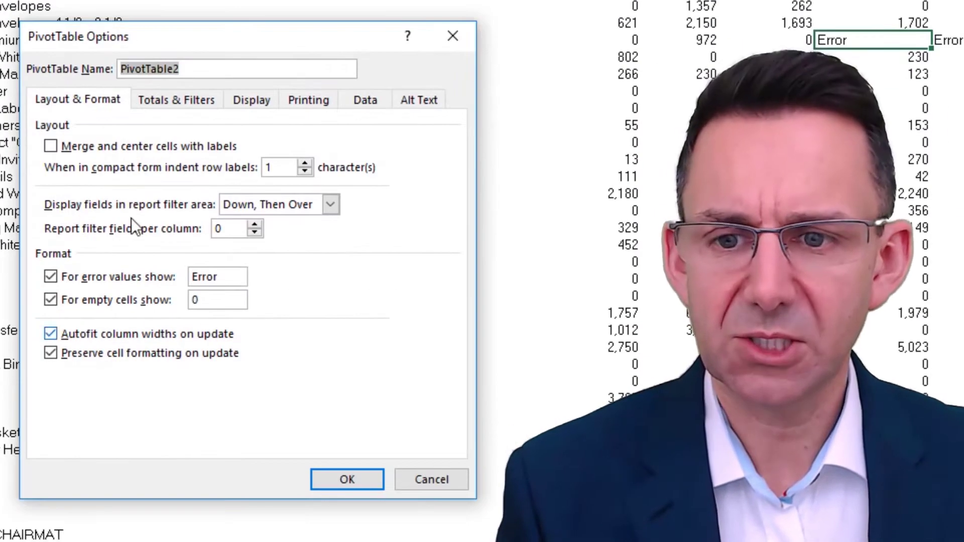
pyautogui.doubleClick(237, 277)
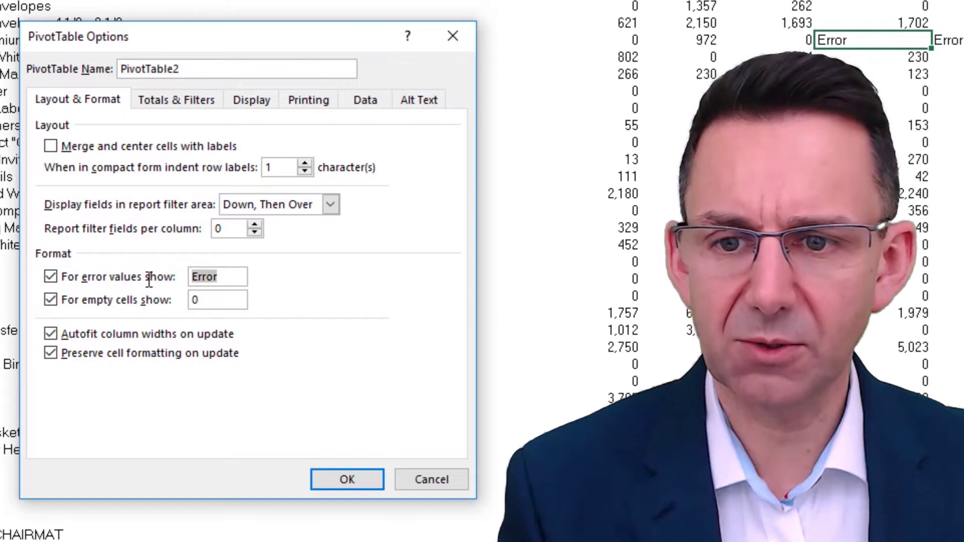
pyautogui.write('0')
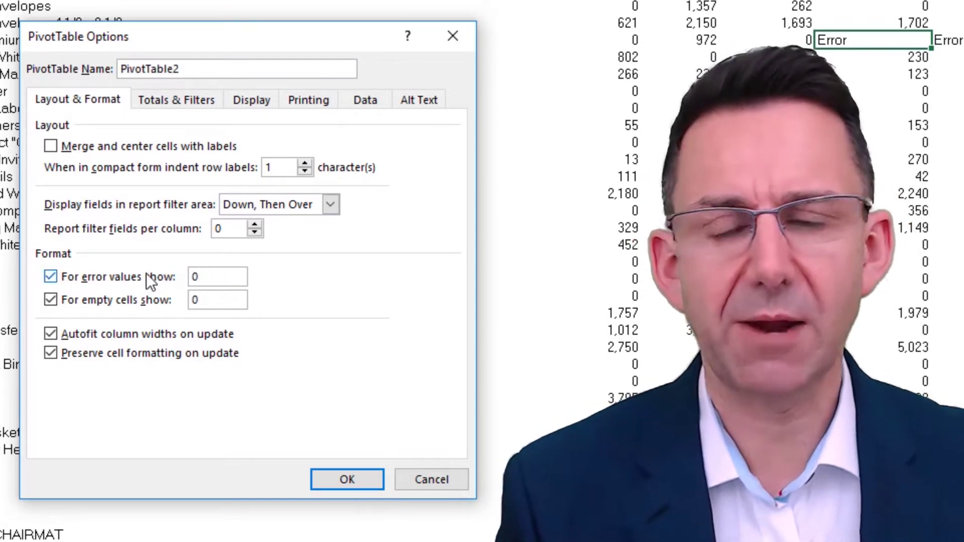
pyautogui.click(337, 478)
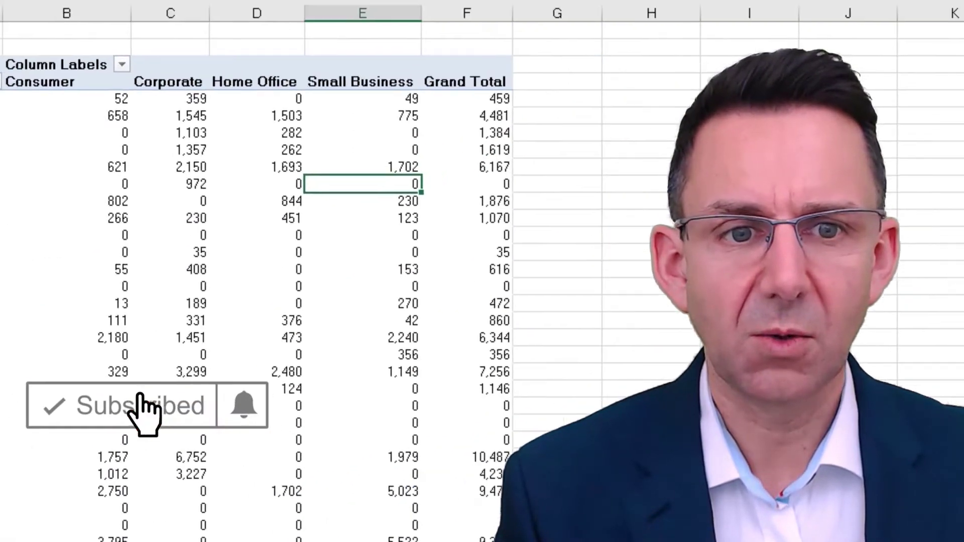
pyautogui.moveTo(369, 185)
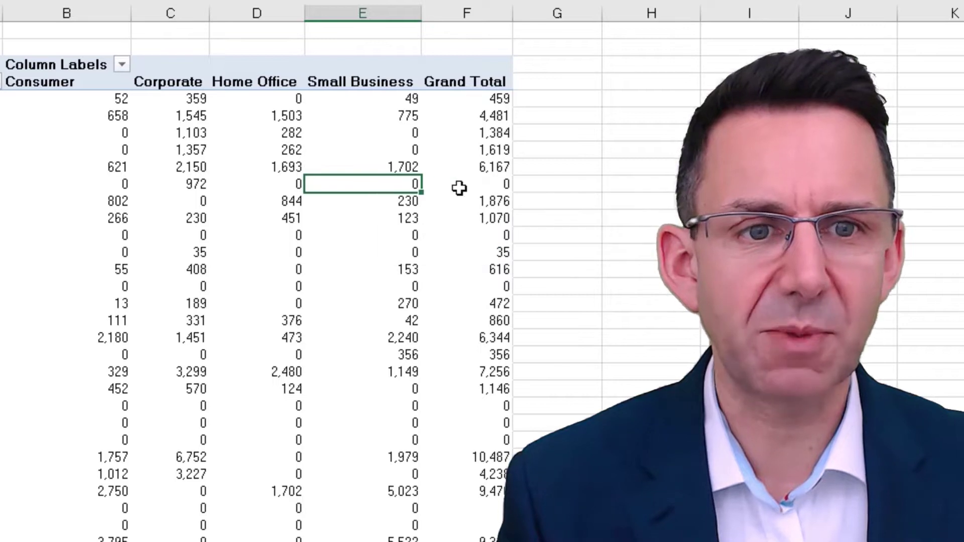
pyautogui.click(477, 186)
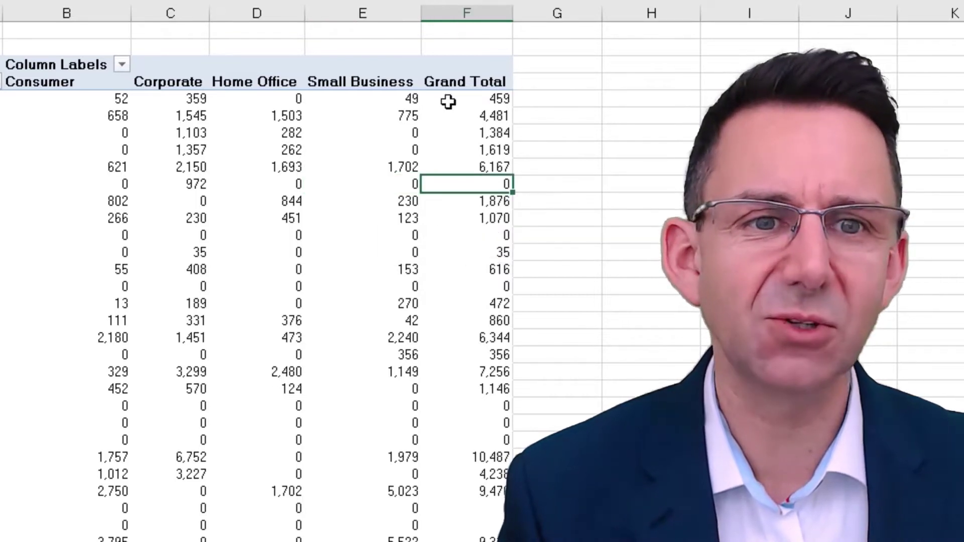
pyautogui.moveTo(474, 184)
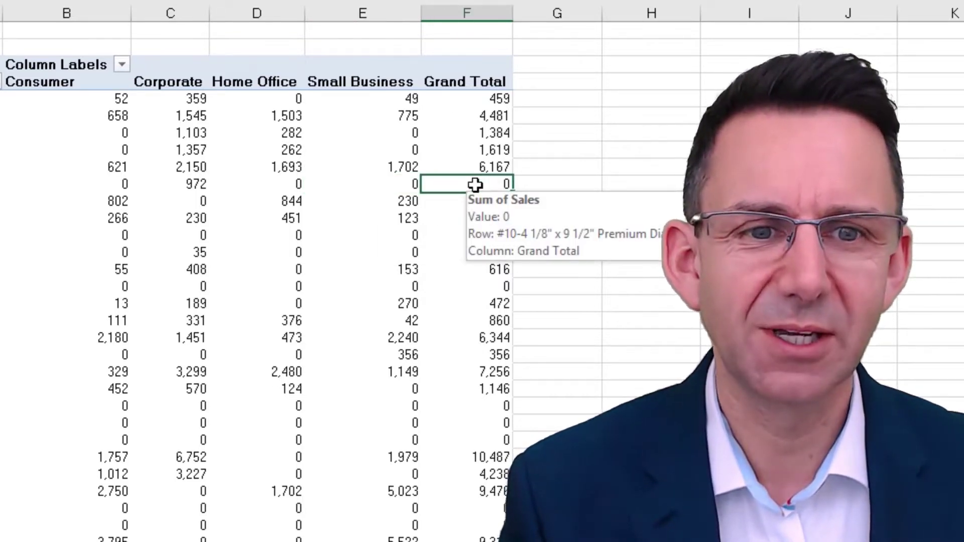
pyautogui.click(385, 185)
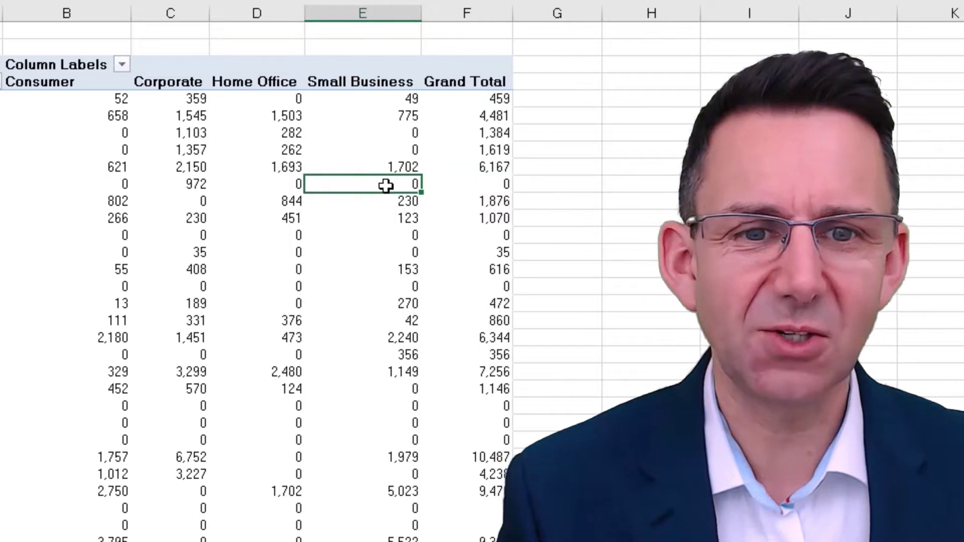
pyautogui.click(481, 186)
pyautogui.moveTo(467, 184)
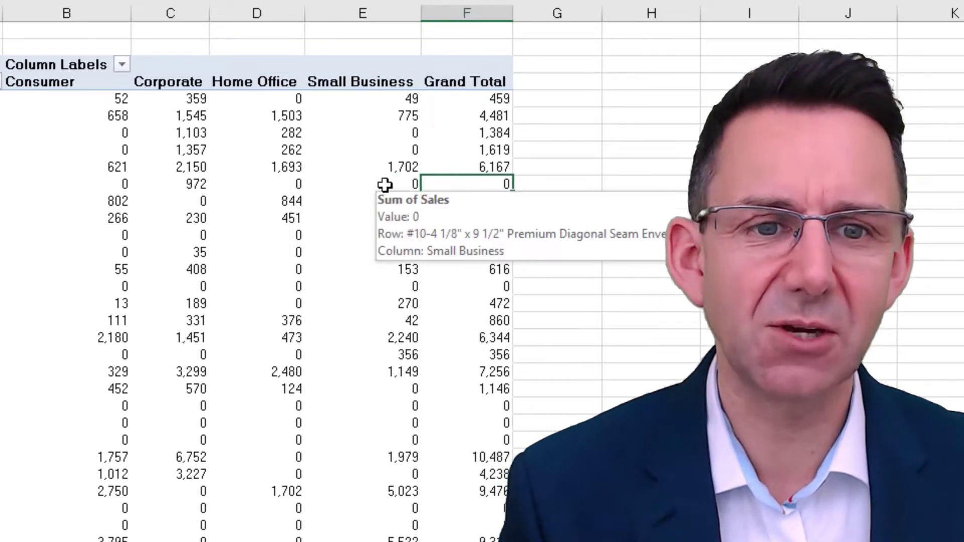
pyautogui.moveTo(385, 184); pyautogui.dragTo(126, 182)
pyautogui.moveTo(474, 183)
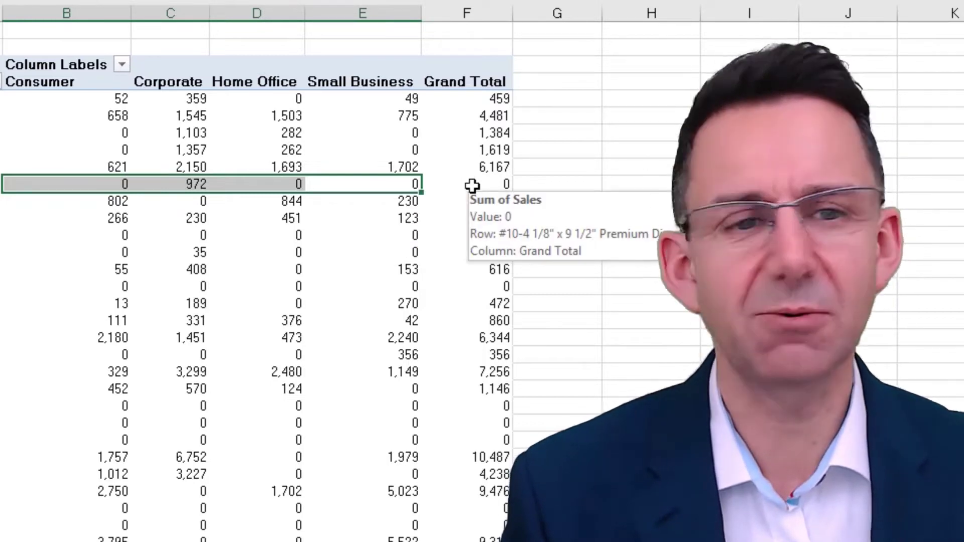
pyautogui.click(470, 185)
pyautogui.moveTo(472, 202)
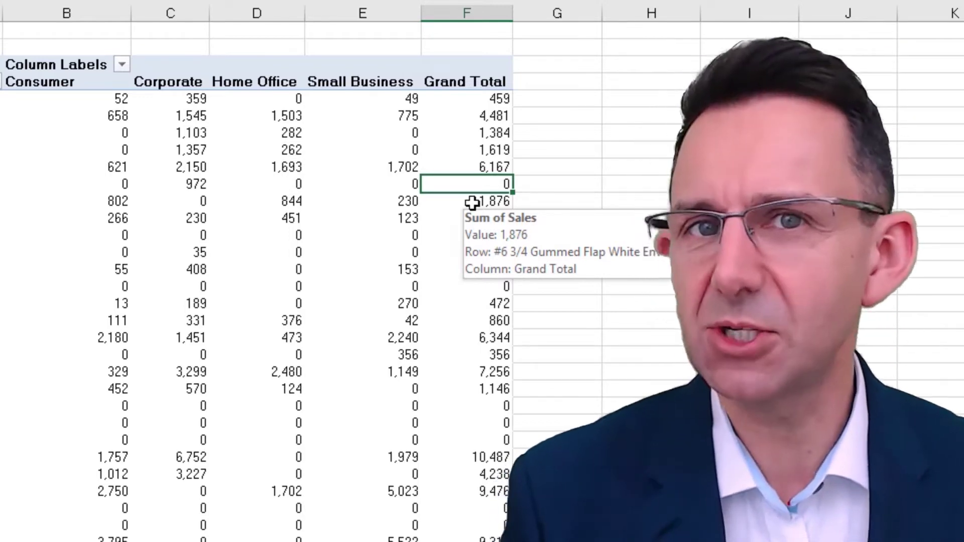
# Untick both Show grand totals boxes for rows and columns in Totals & Filters
pyautogui.rightClick(449, 189)
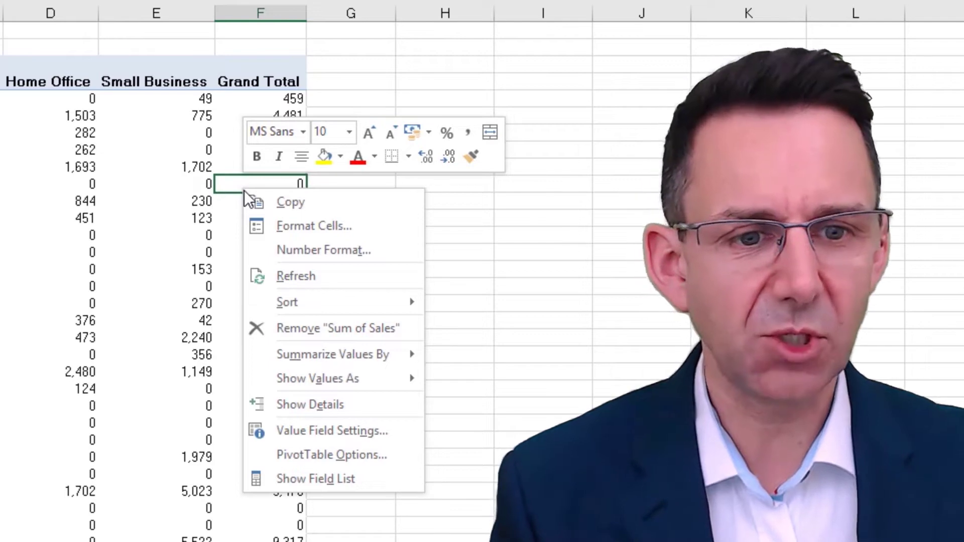
pyautogui.click(299, 454)
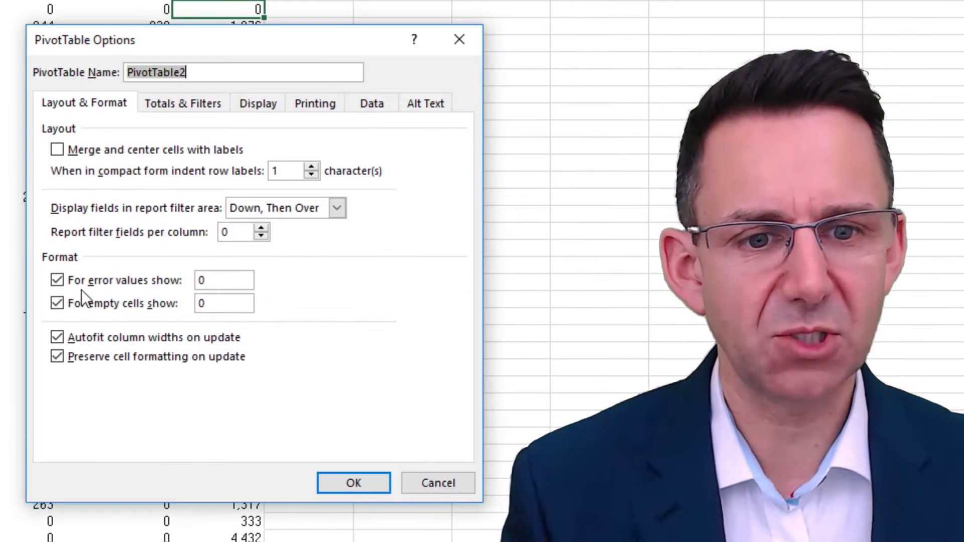
pyautogui.click(182, 103)
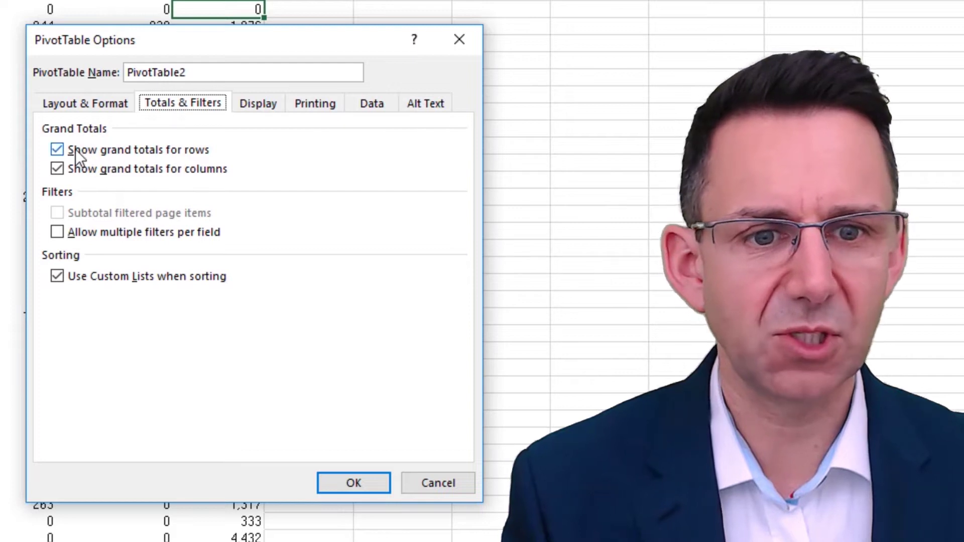
pyautogui.click(61, 150)
pyautogui.click(59, 169)
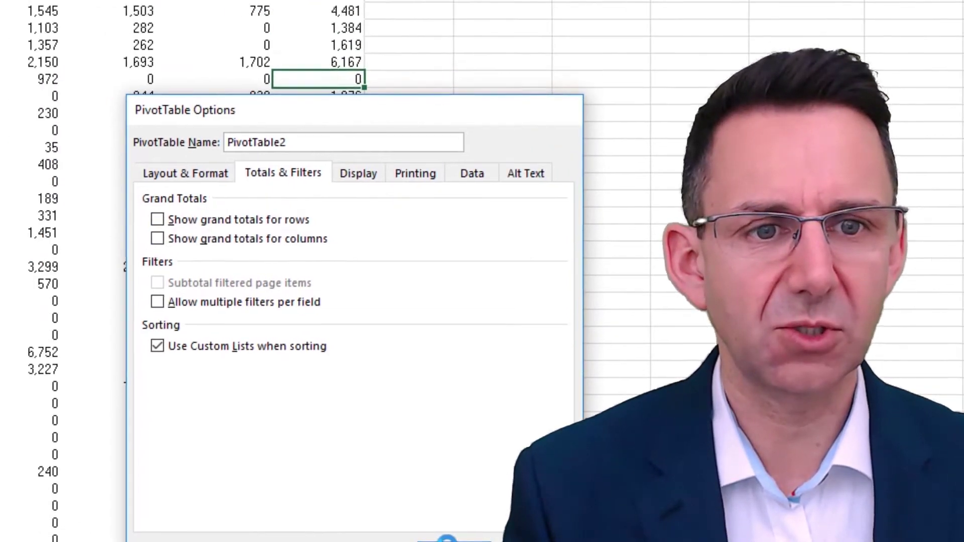
pyautogui.click(350, 483)
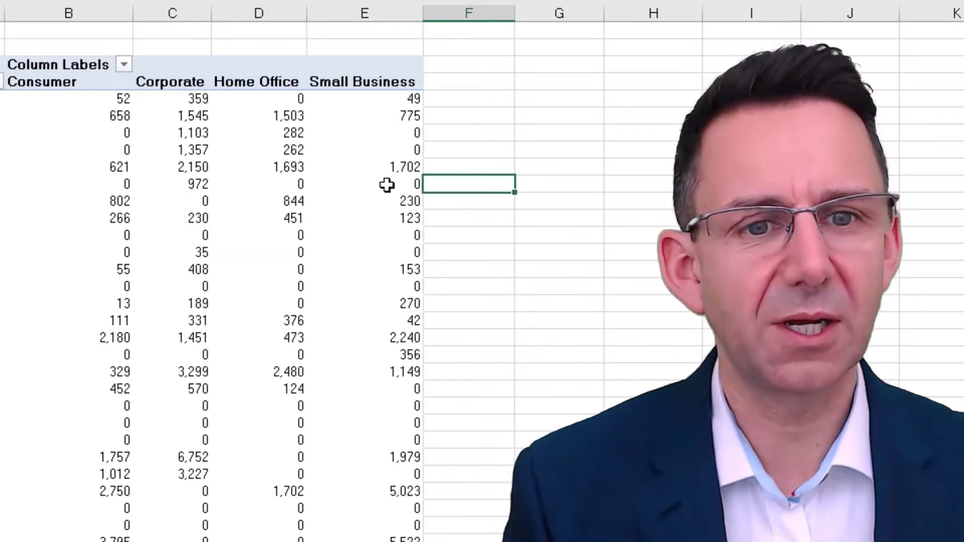
# Check the Home Office column with Ctrl+Down and Ctrl+Up to confirm the totals are gone
pyautogui.click(271, 200)
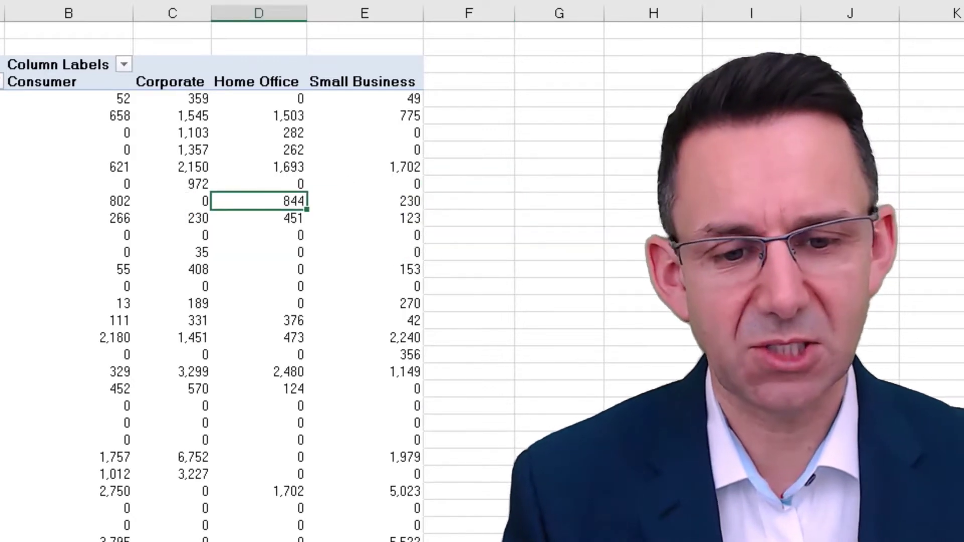
pyautogui.hotkey('ctrl', 'Down')
pyautogui.hotkey('ctrl', 'Up')
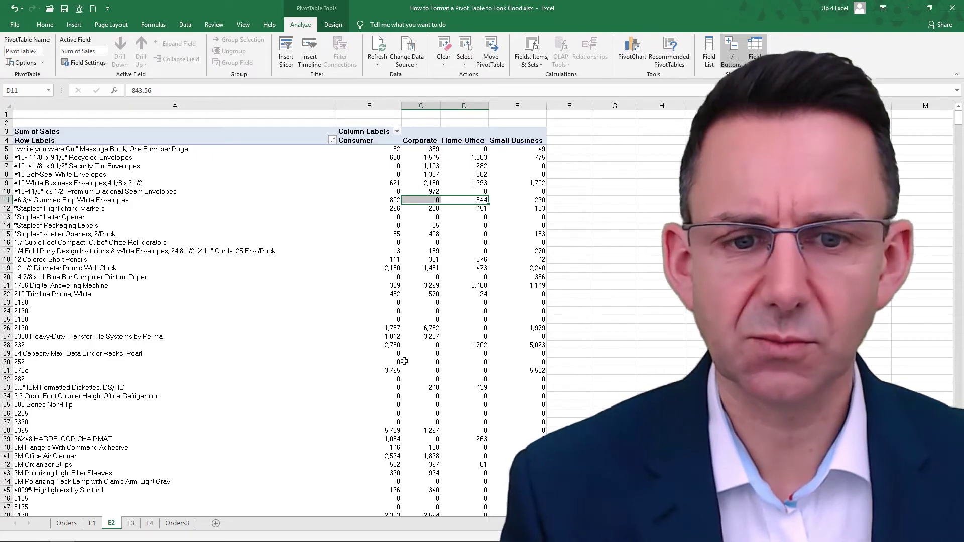
# Highlight the product rows whose Sum of Sales values are all zero
pyautogui.click(391, 362)
pyautogui.click(464, 361)
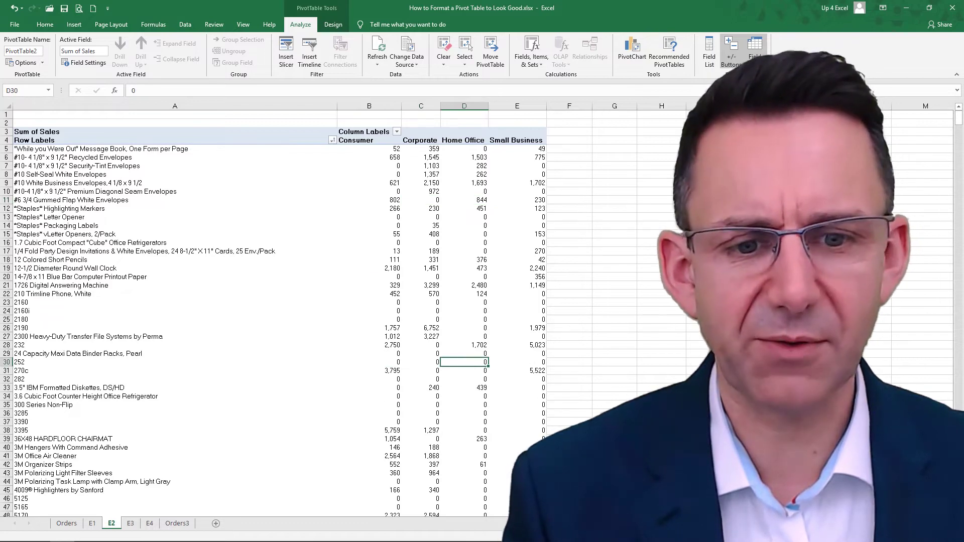
pyautogui.moveTo(392, 397); pyautogui.dragTo(522, 425)
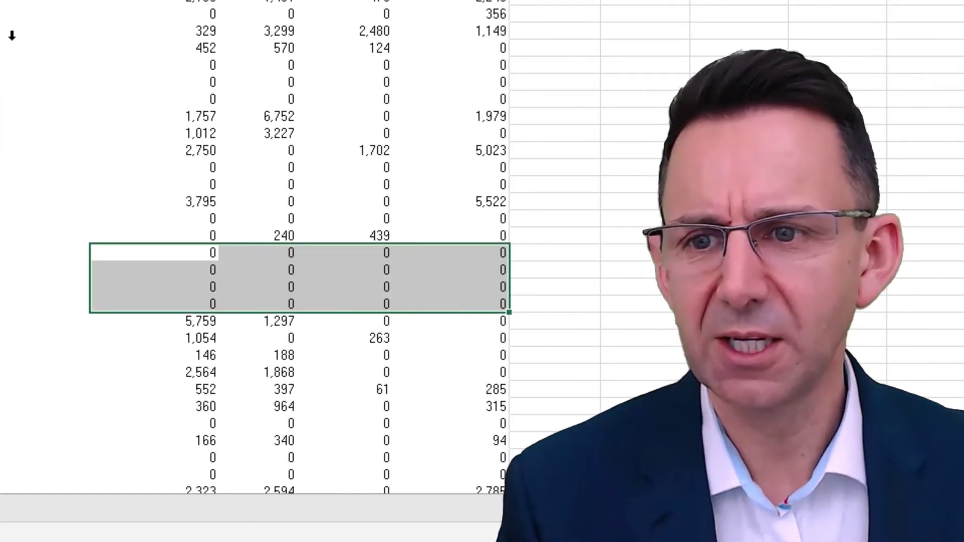
# Add a Product Name value filter: Sum of Sales does not equal 0
pyautogui.rightClick(309, 122)
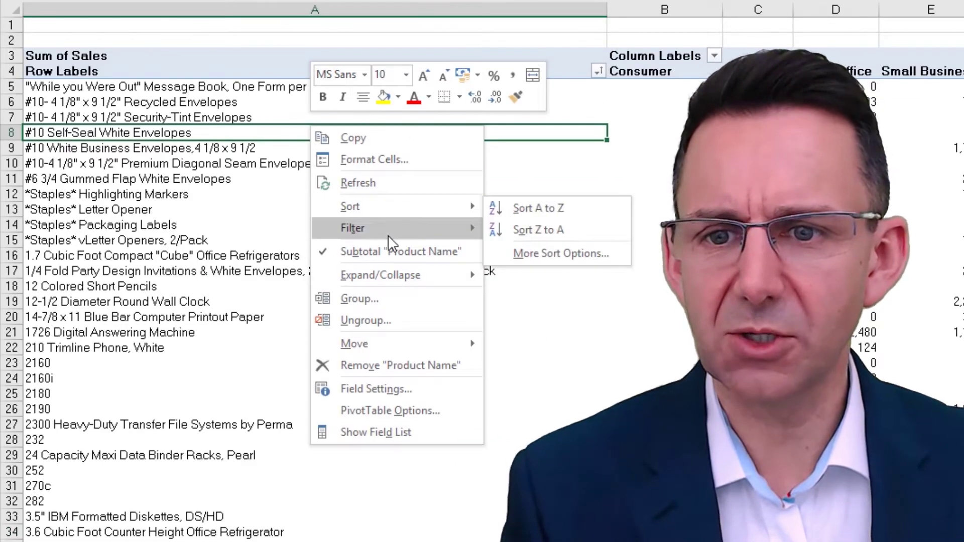
pyautogui.moveTo(389, 232)
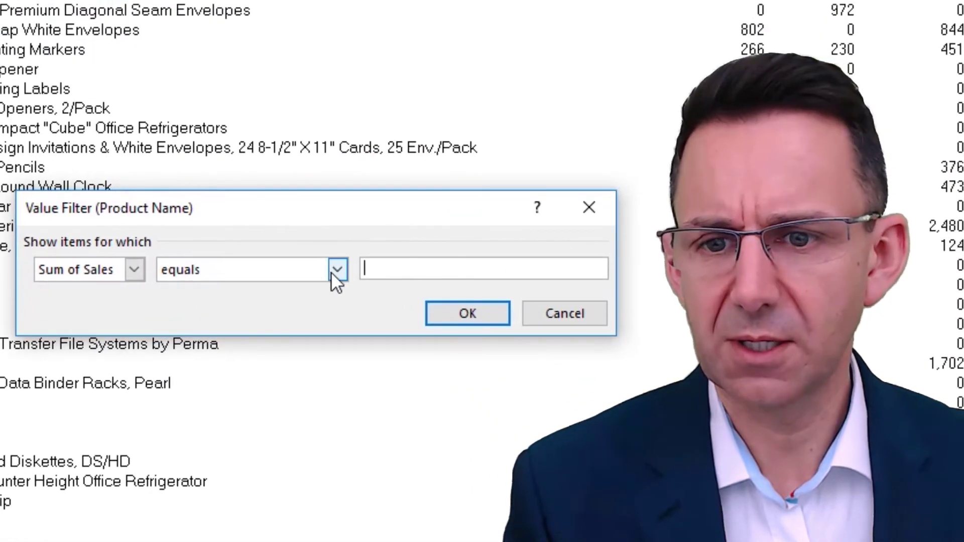
pyautogui.click(366, 327)
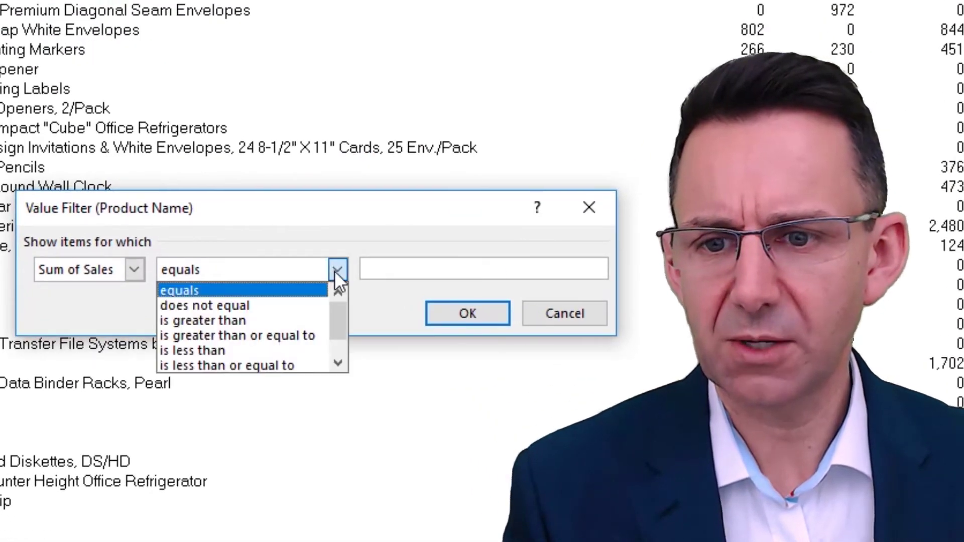
pyautogui.click(289, 305)
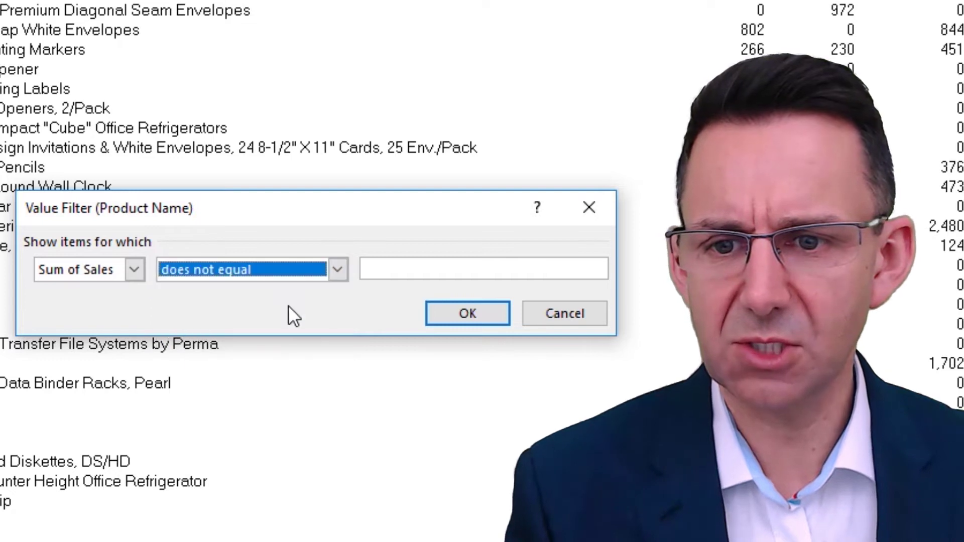
pyautogui.click(378, 269)
pyautogui.click(337, 270)
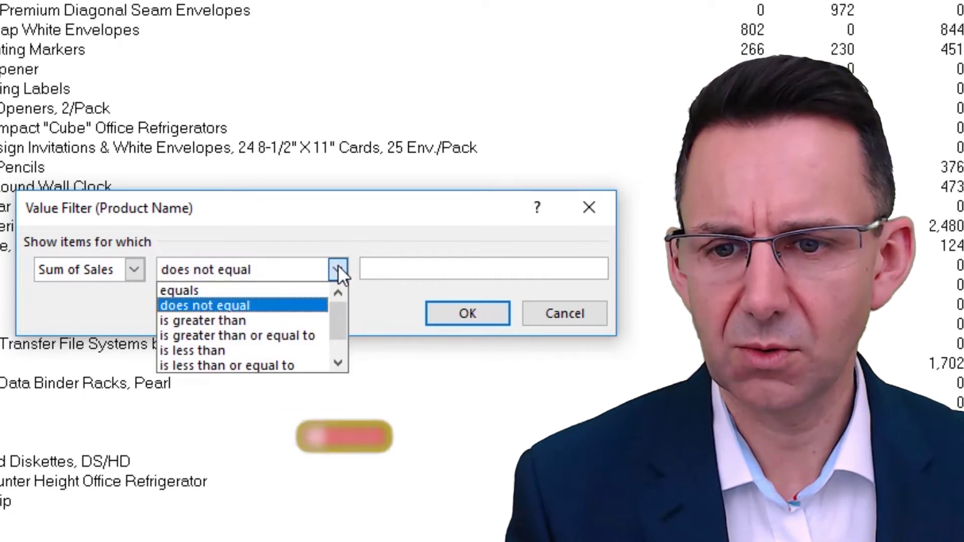
pyautogui.click(417, 265)
pyautogui.write('0')
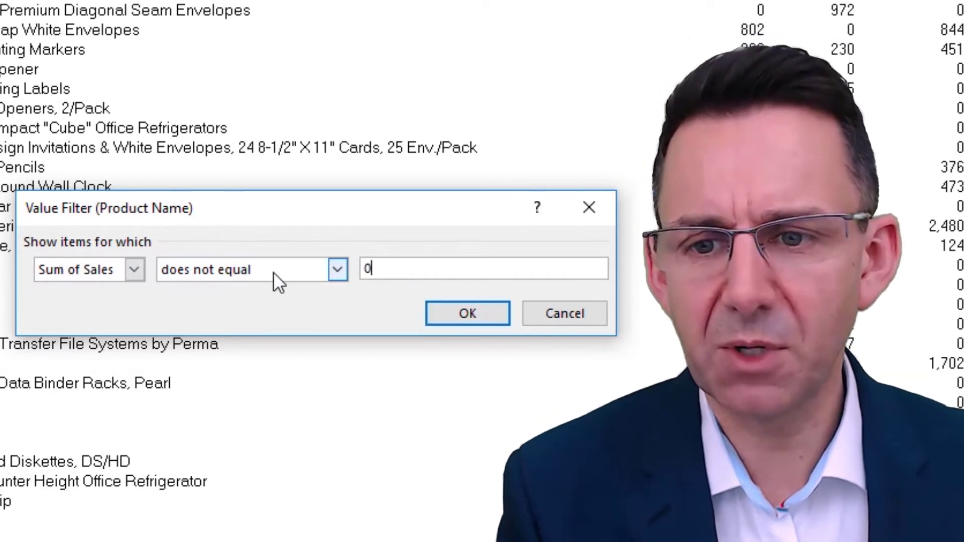
pyautogui.click(470, 318)
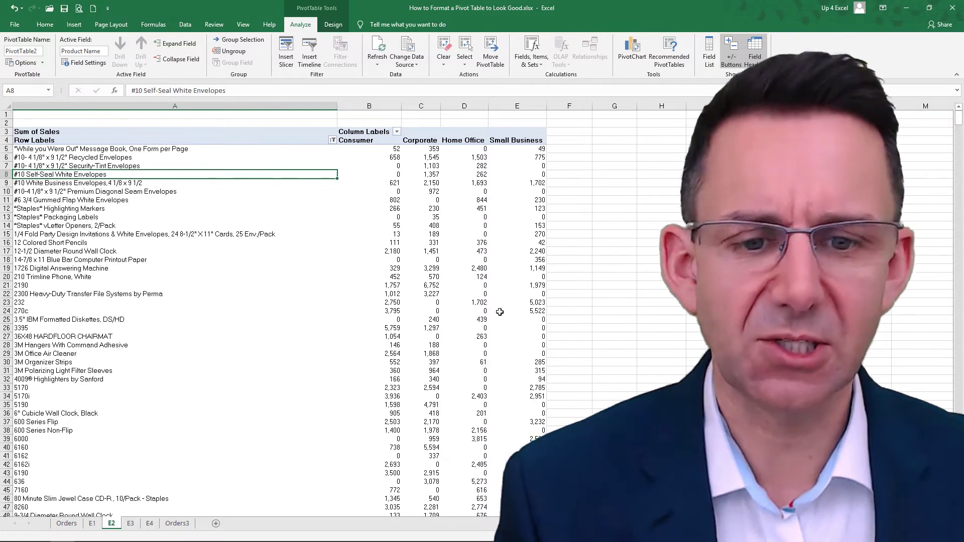
pyautogui.scroll(-8, 499, 308)
pyautogui.click(477, 268)
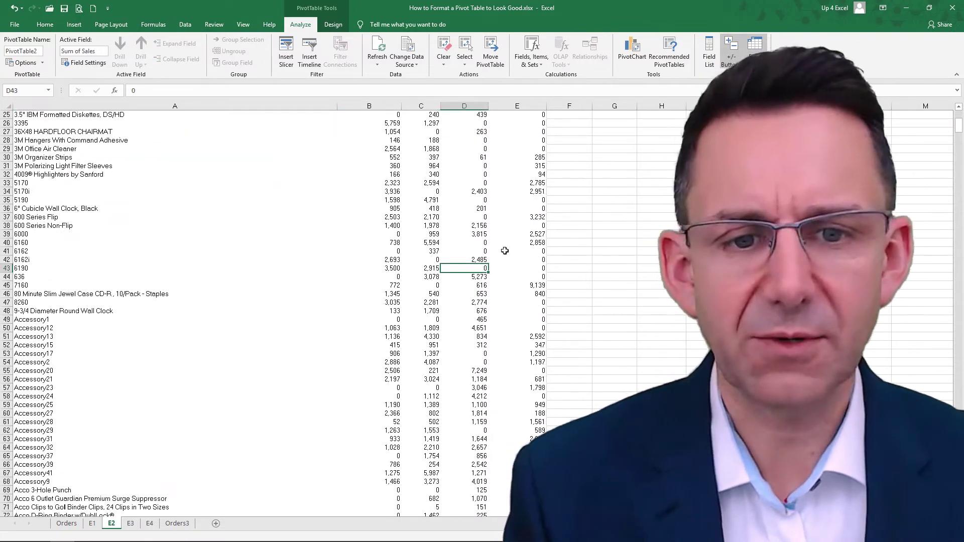
pyautogui.hotkey('ctrl', 'Down')
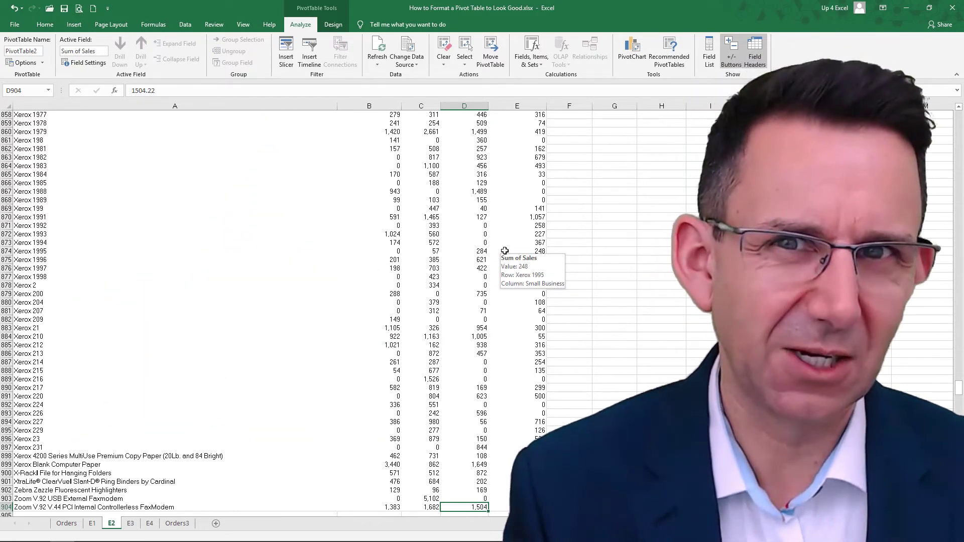
pyautogui.hotkey('ctrl', 'Up')
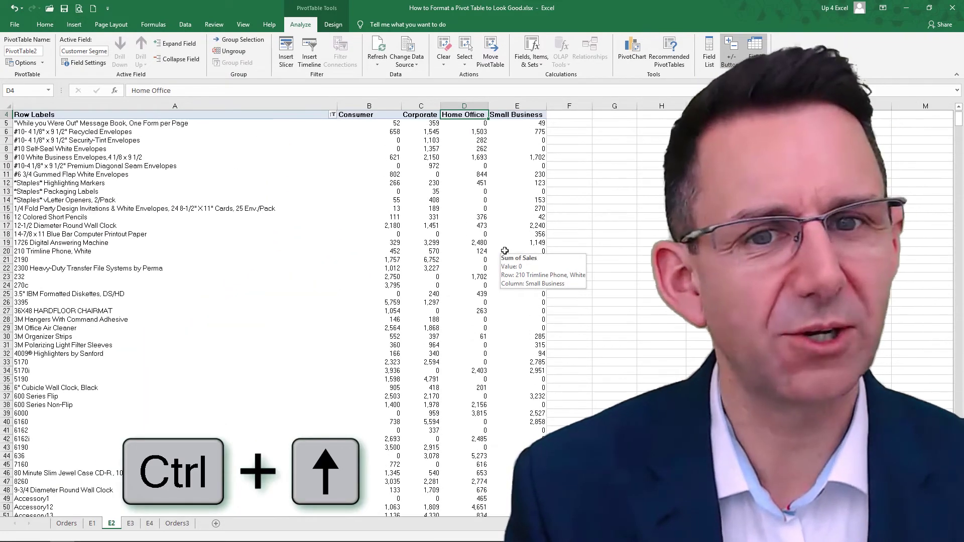
pyautogui.scroll(1, 504, 250)
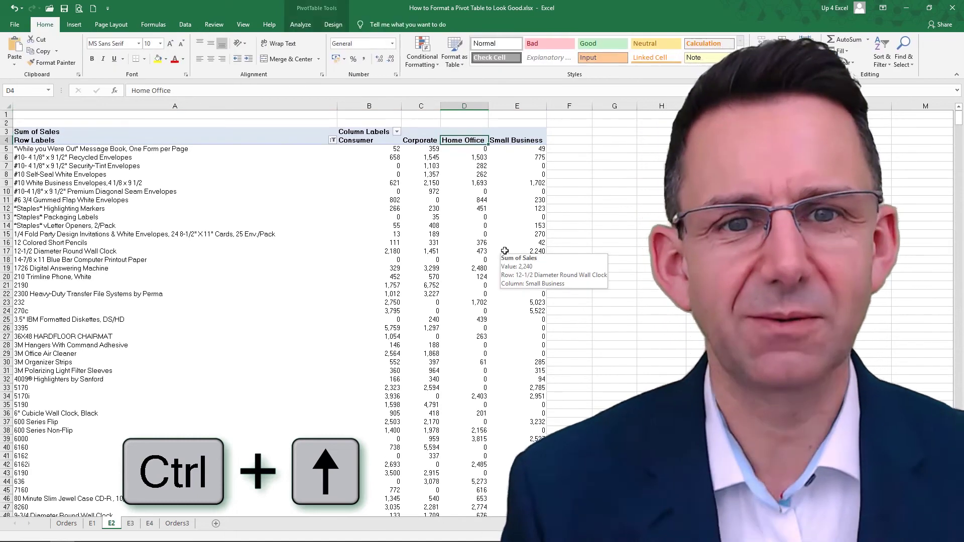